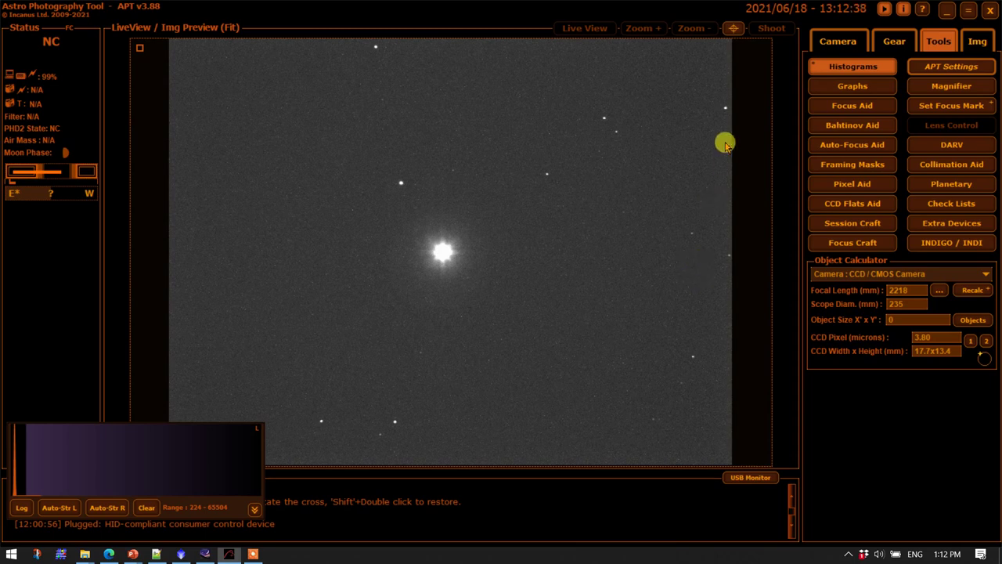
Check the bright star's position against the crosshair overlay, hide the overlay and enlarge the star to the 1:1 view
click(735, 29)
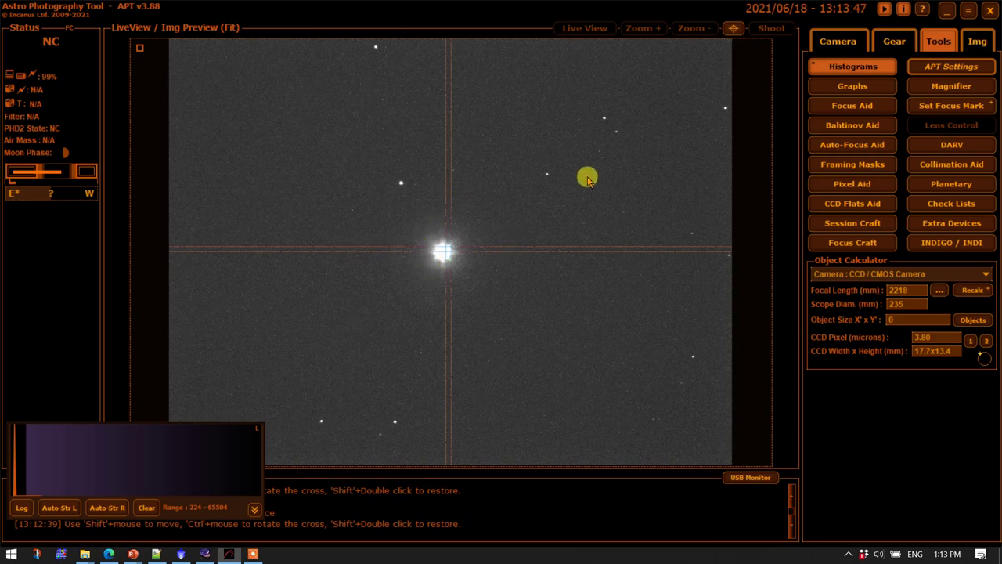
click(732, 29)
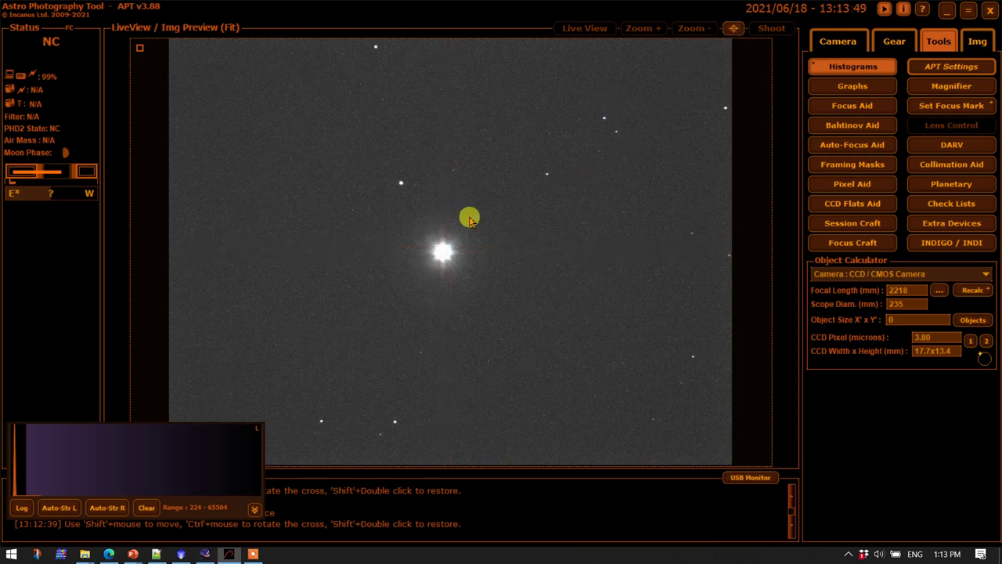
double_click(440, 255)
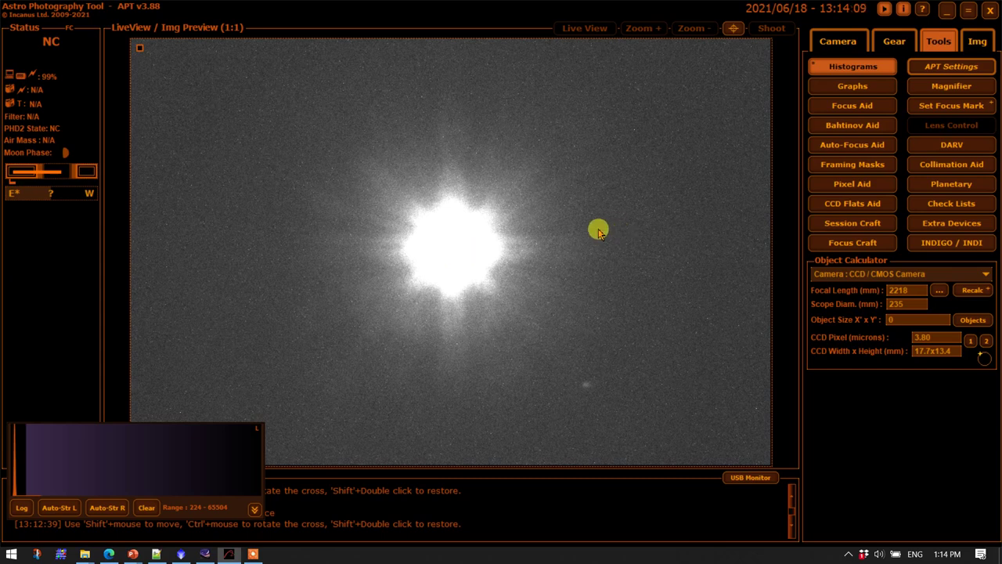
Open the Collimation Aid over the enlarged star and set its circles count to 6
click(939, 167)
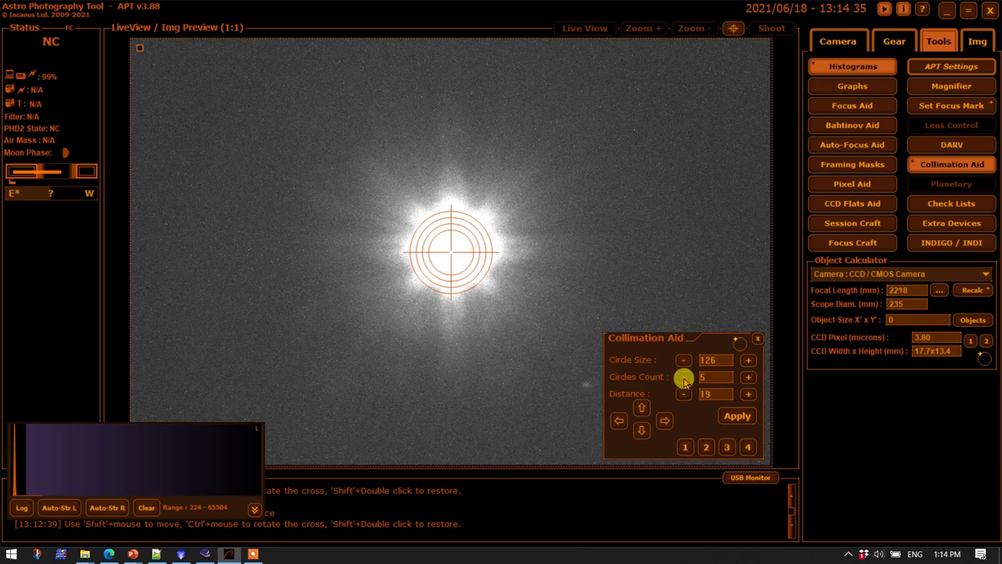
click(749, 377)
click(748, 377)
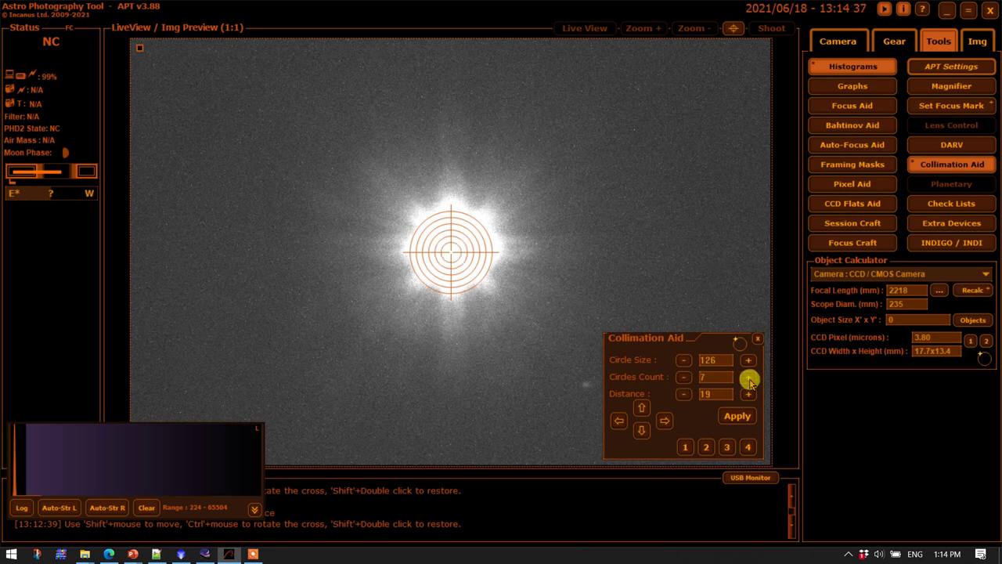
click(683, 377)
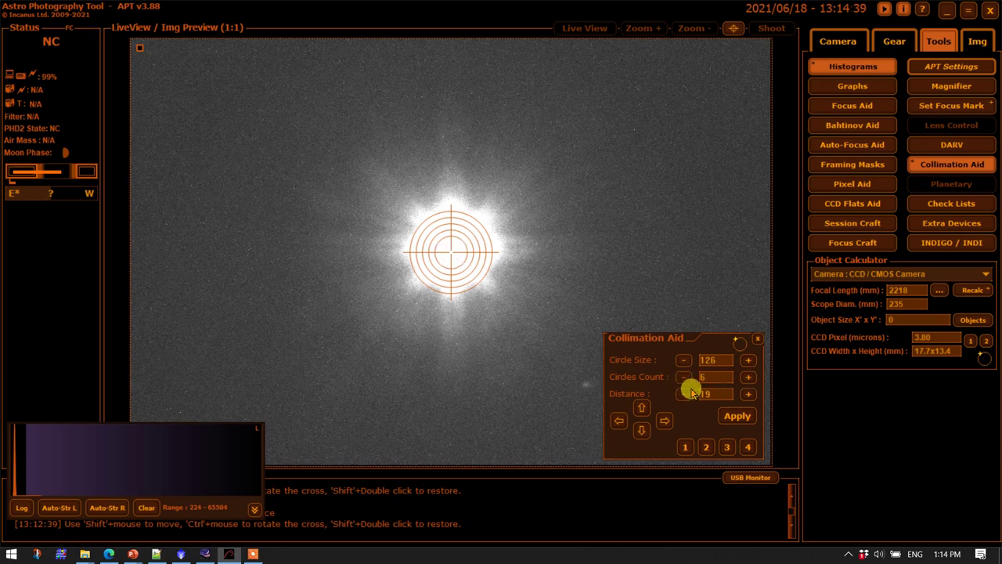
Try a collimation circle distance of 21 and restore it to 19
click(748, 394)
click(749, 395)
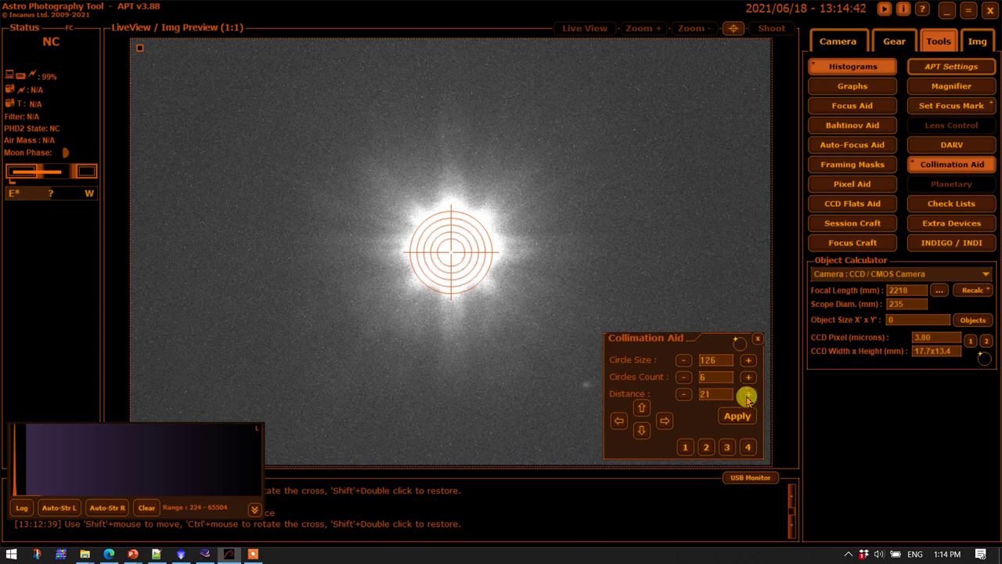
click(683, 395)
click(683, 395)
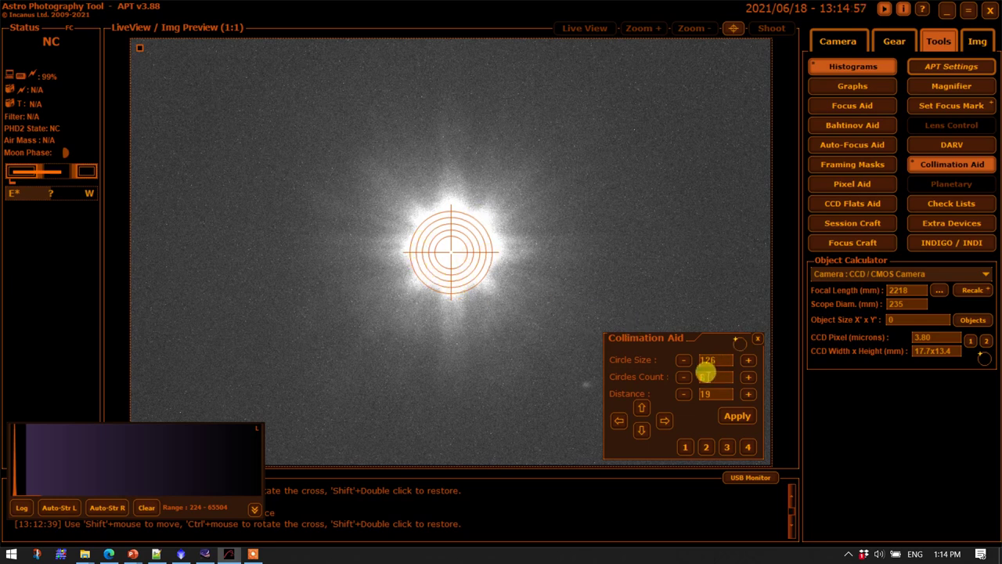
Set the collimation circle size to 99 and centre the circles on the bright star
drag(715, 360, 696, 359)
text(100)
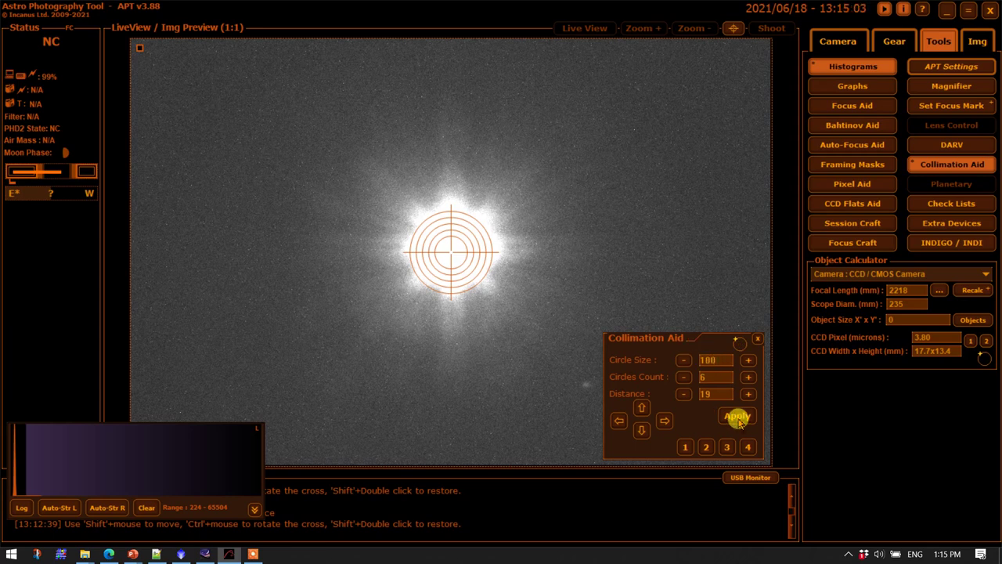
double_click(718, 379)
text(5)
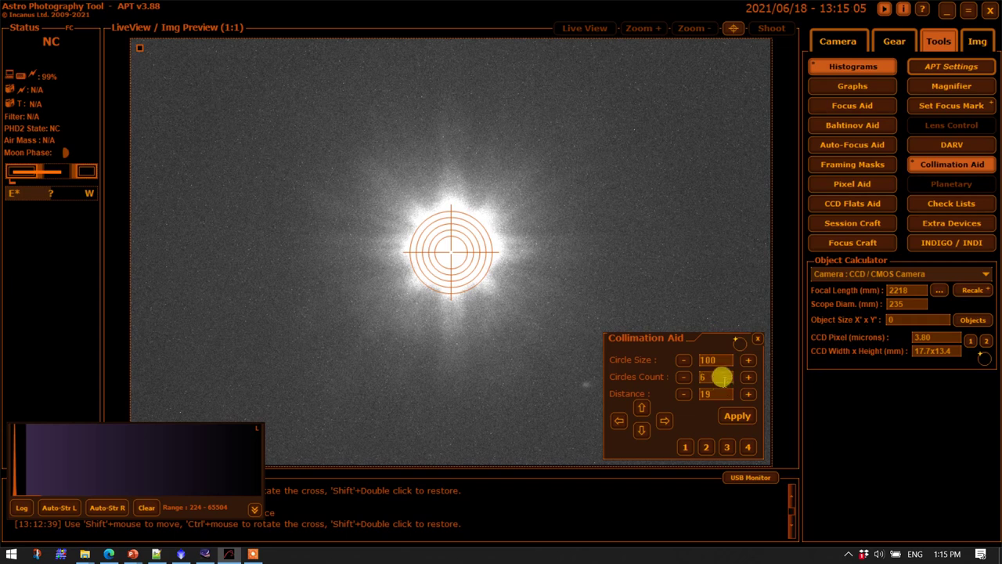
click(681, 361)
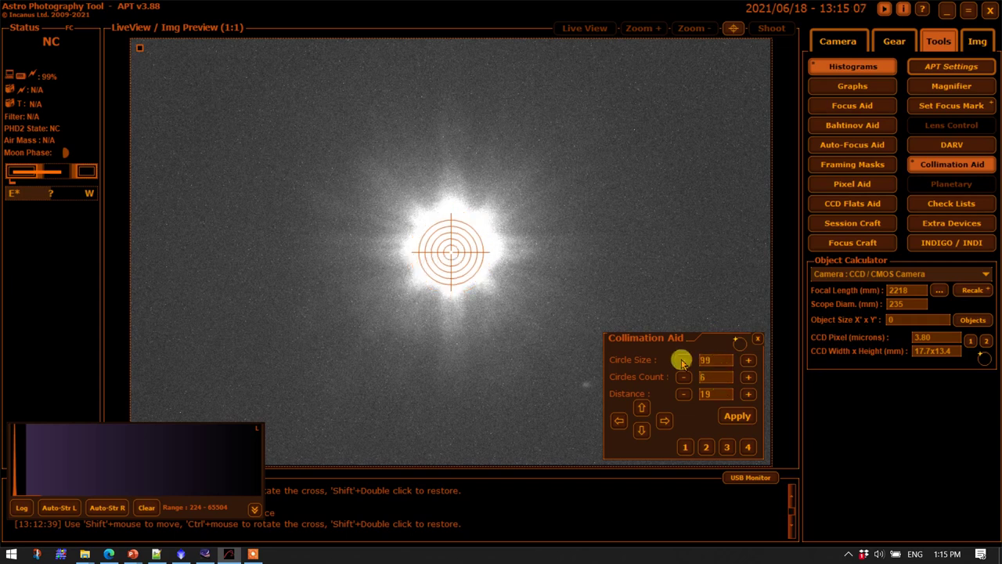
click(749, 360)
click(749, 360)
click(682, 360)
drag(714, 359, 690, 362)
click(689, 360)
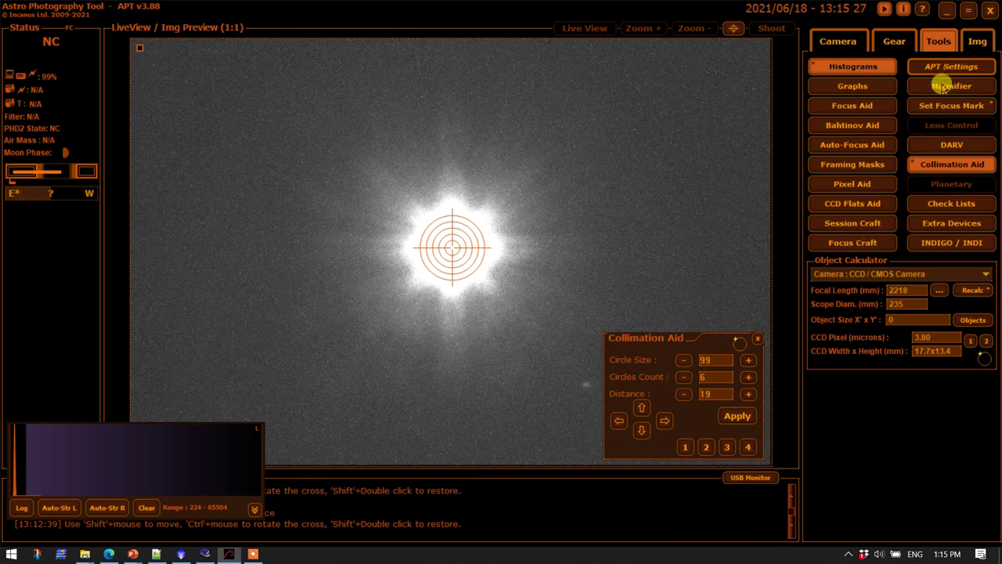
Open the Magnifier and position it to inspect the centre of the collimation circles at x3
click(945, 86)
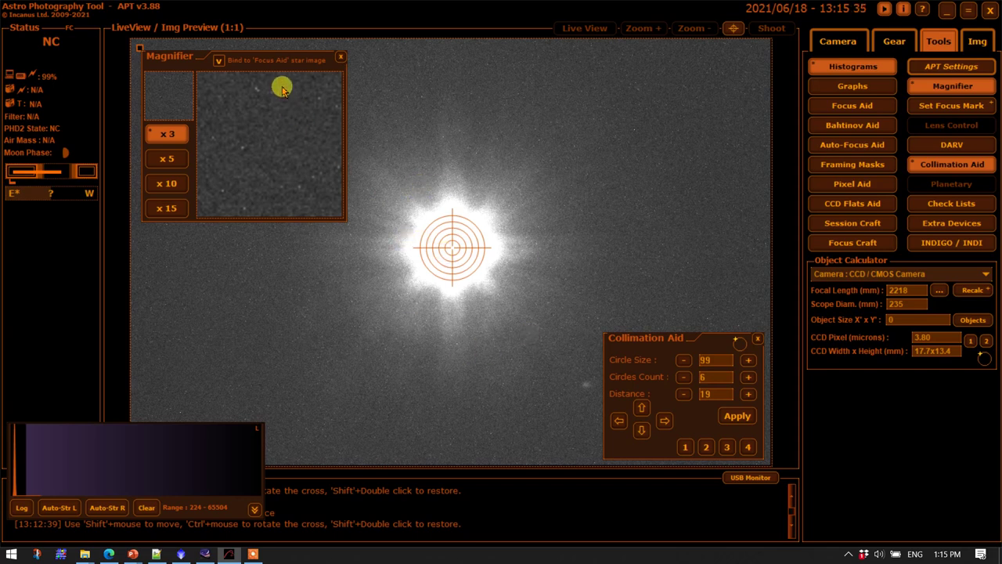
drag(283, 59, 574, 212)
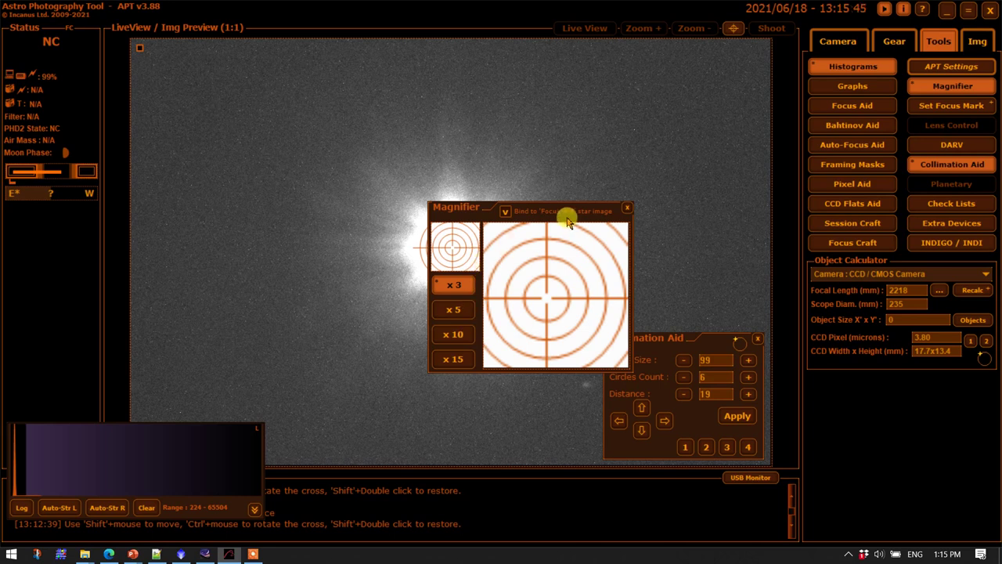
drag(563, 216, 560, 220)
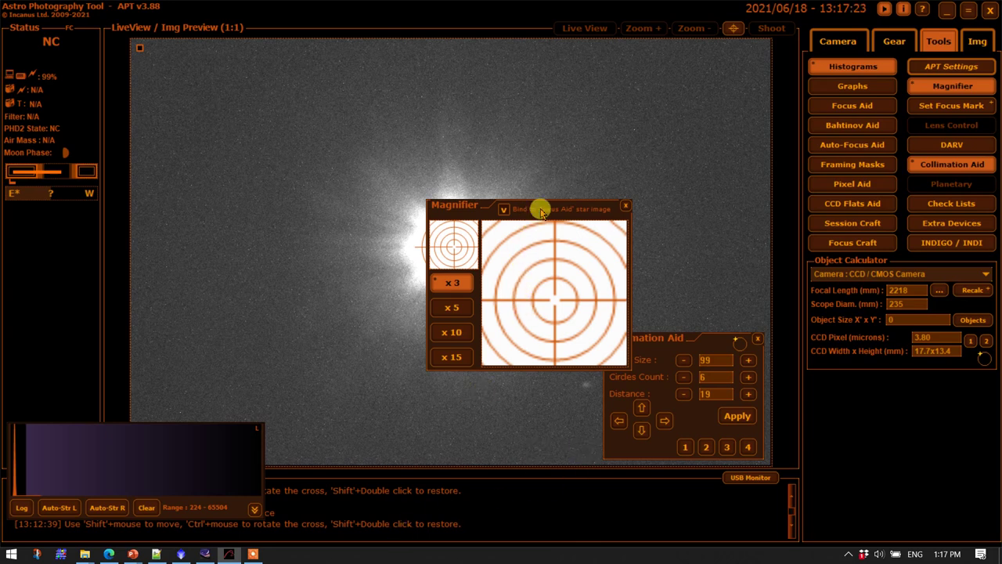
Move the collimation circles off the star onto the dark sky beside it and inspect them with the Magnifier
drag(540, 210, 661, 163)
drag(459, 251, 321, 205)
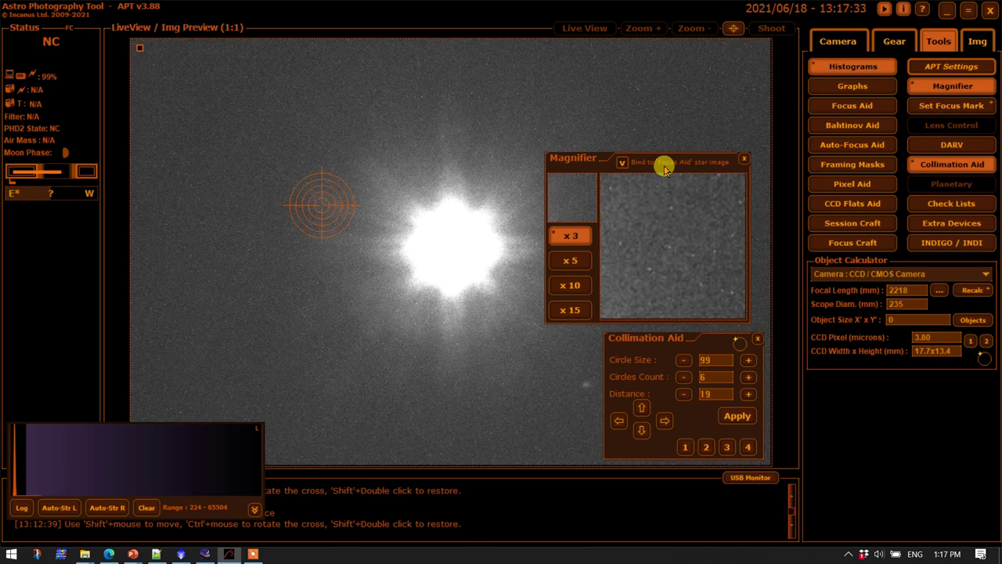
drag(663, 169, 412, 172)
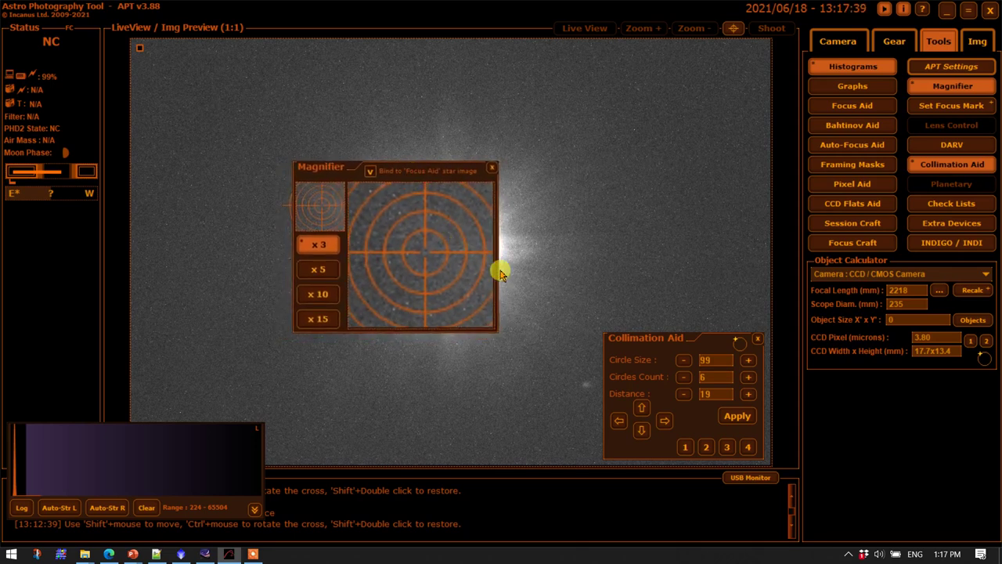
Close the Magnifier and the Collimation Aid, and show the whole star field in Fit view with the crosshair
click(493, 169)
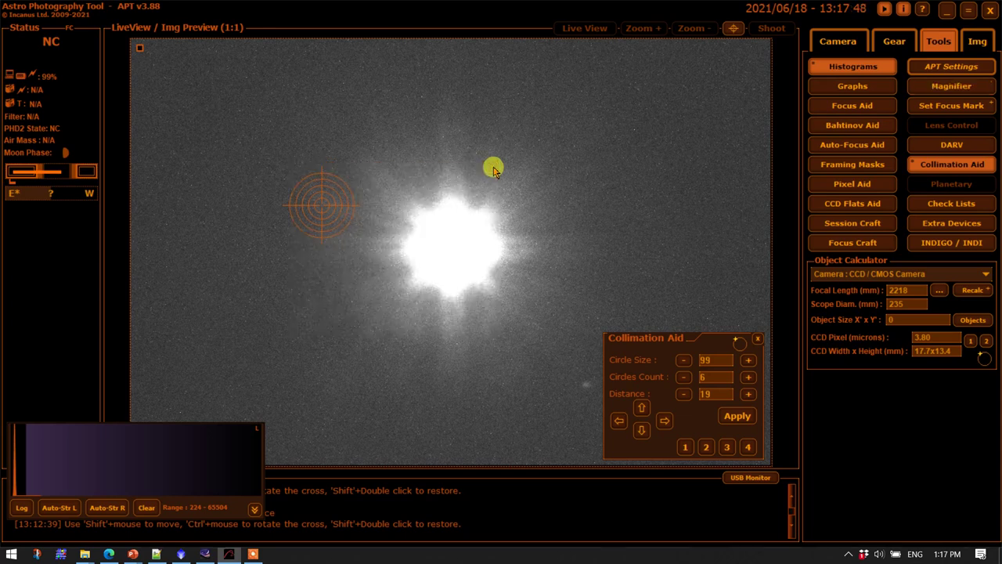
click(758, 343)
double_click(616, 243)
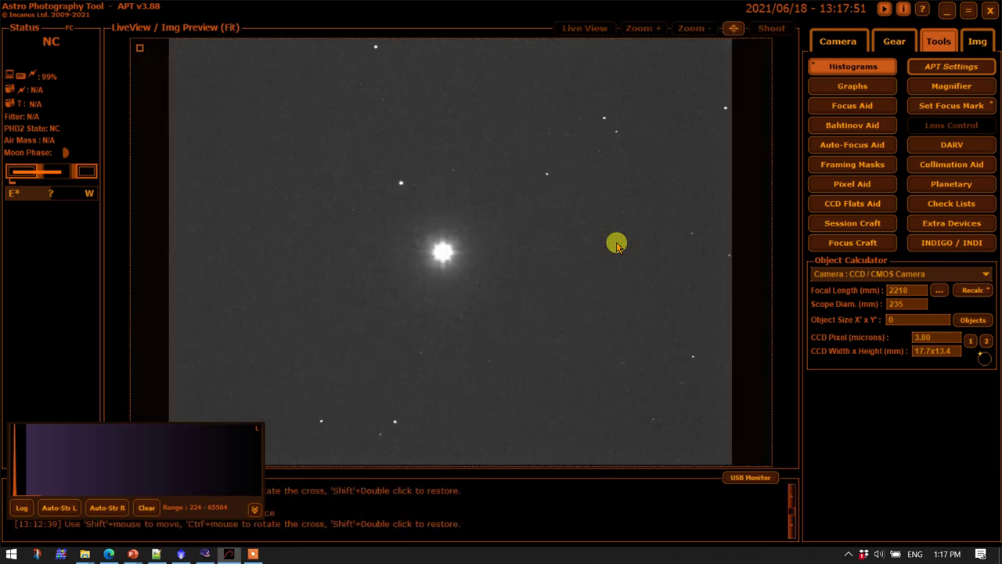
click(734, 28)
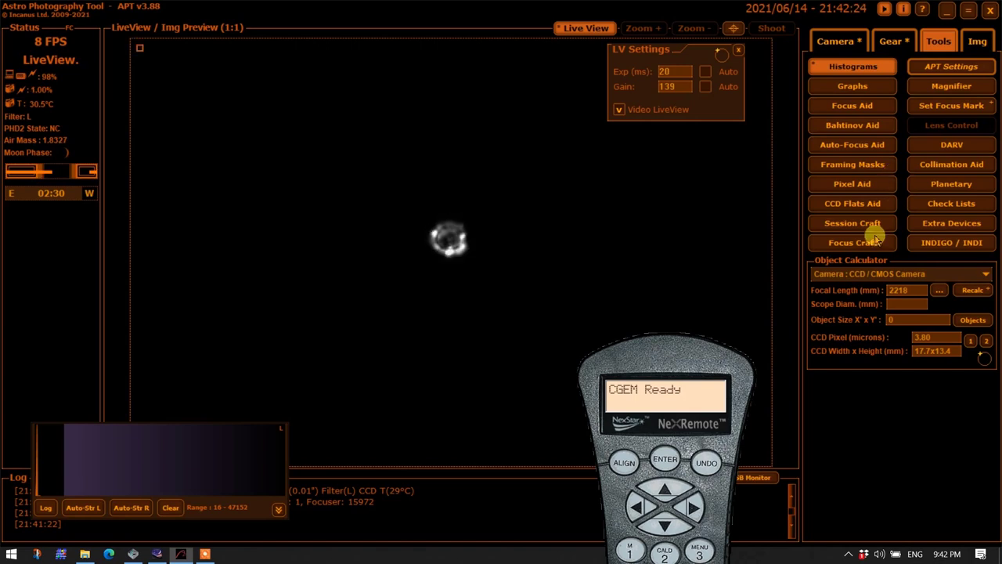
Open the Magnifier and place it over the defocused star in the live view
click(954, 88)
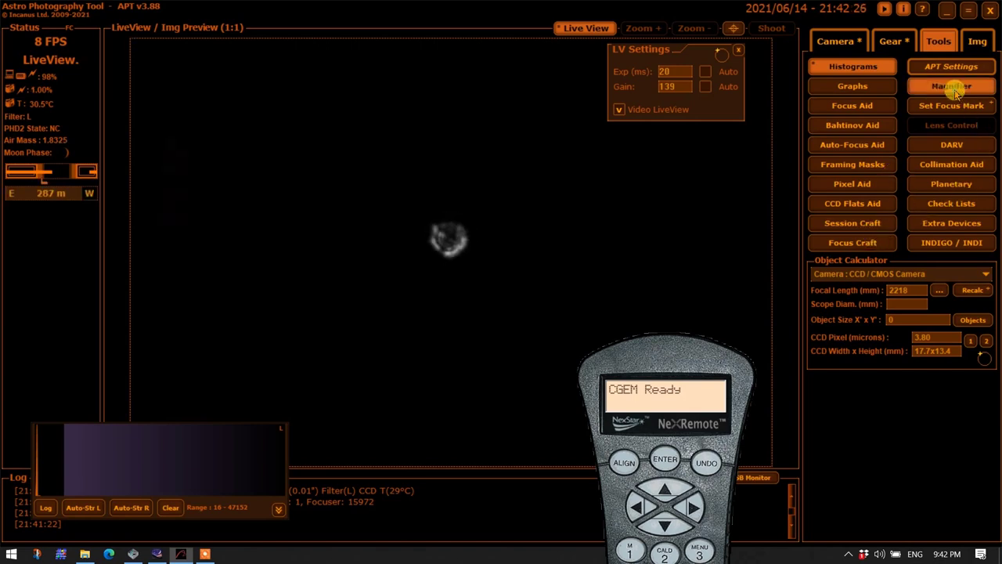
drag(298, 61, 531, 205)
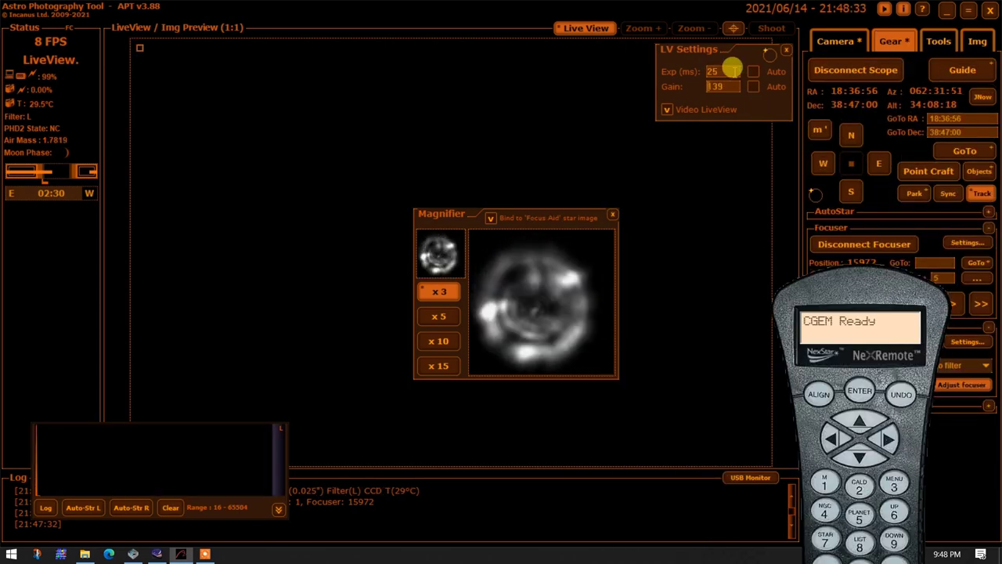
Hide the histogram and, with the camera controls showing, move the Magnifier over the defocused star
click(946, 42)
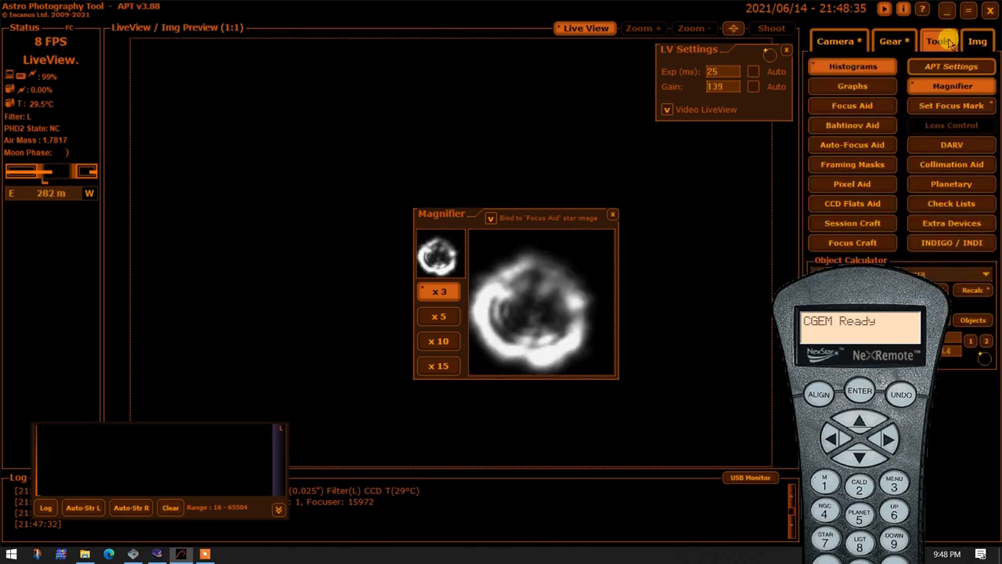
click(861, 67)
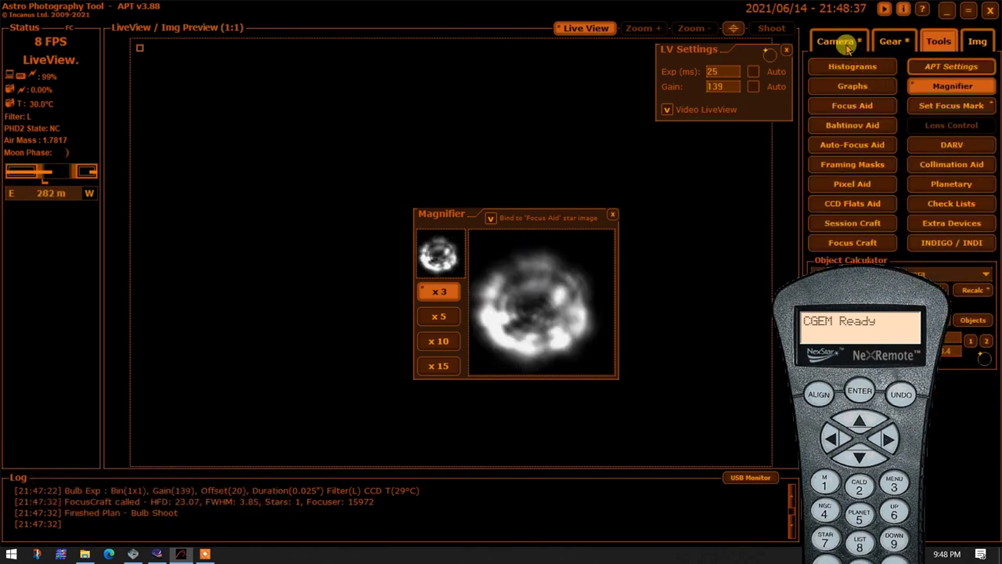
click(847, 47)
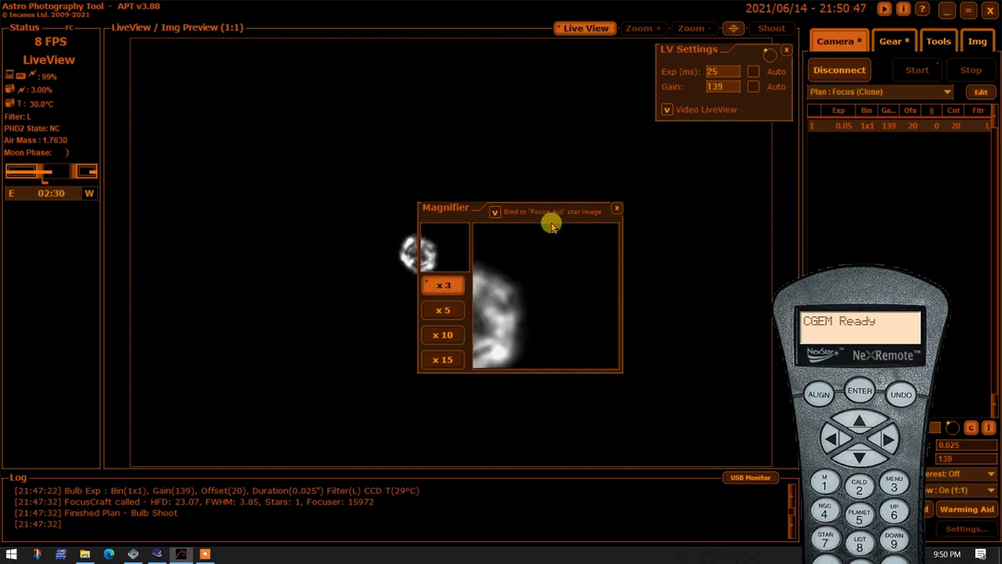
drag(548, 215, 524, 226)
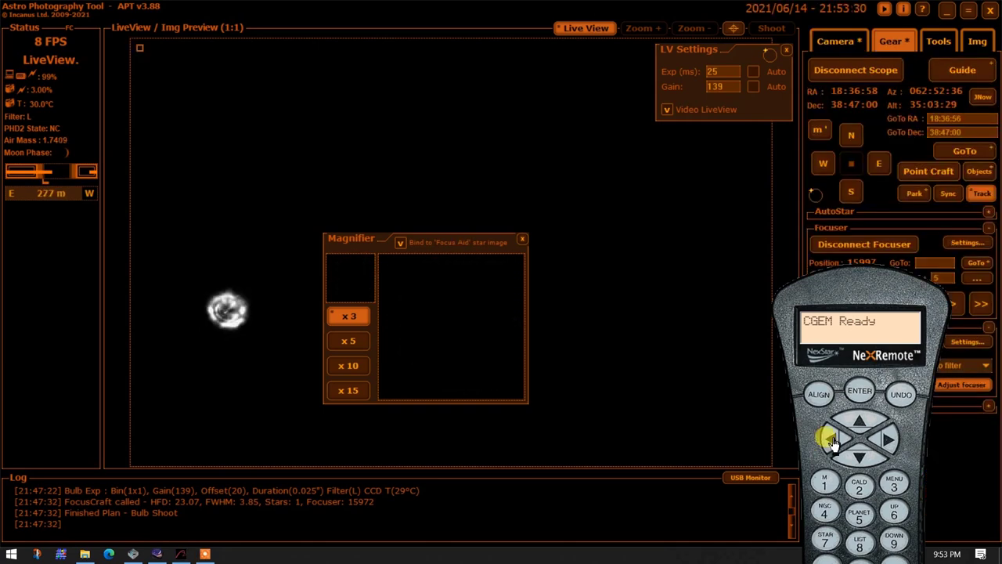
Slew the telescope to bring the defocused star nearer the frame centre, and show the Fit view with the crosshair
drag(832, 442, 832, 442)
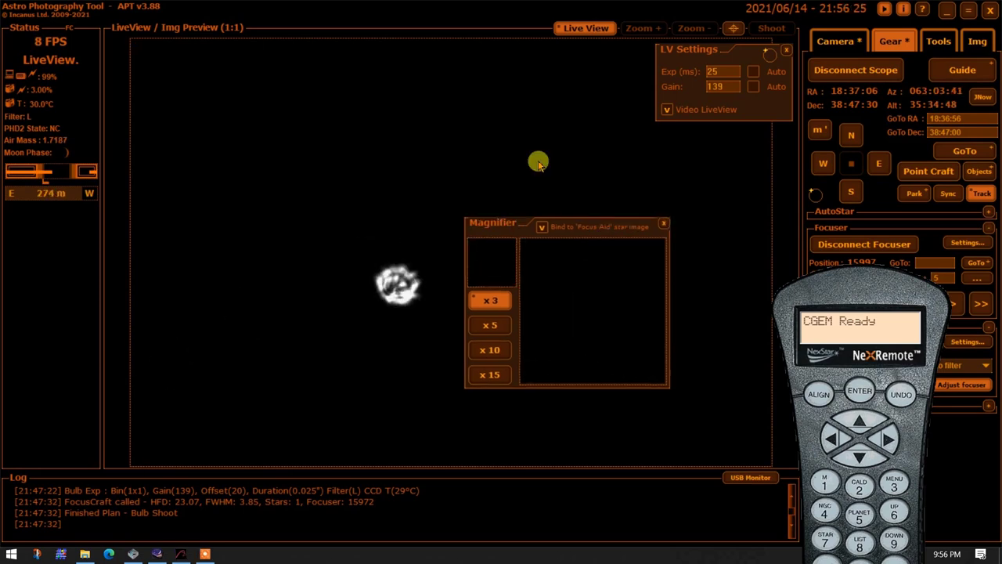
double_click(537, 162)
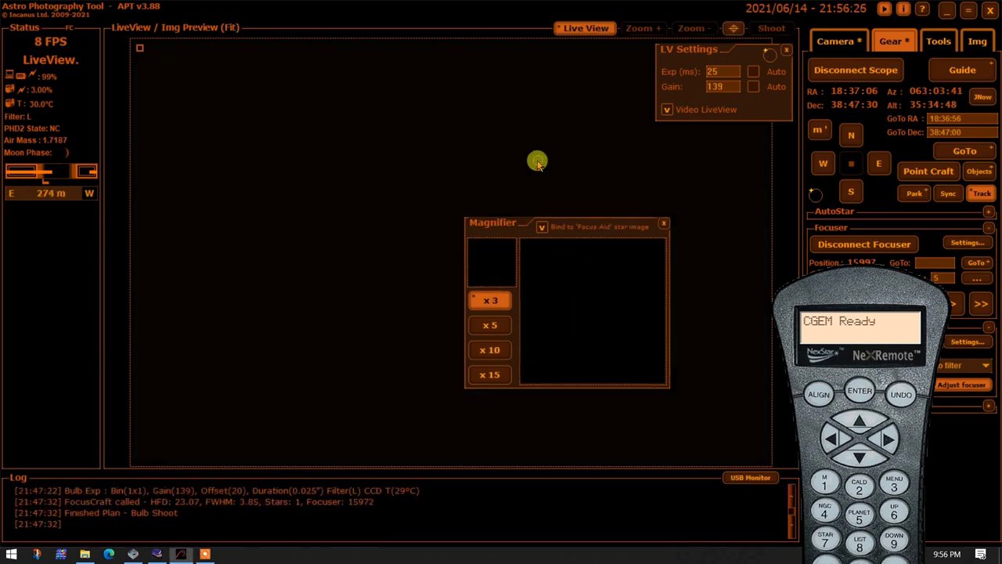
click(733, 29)
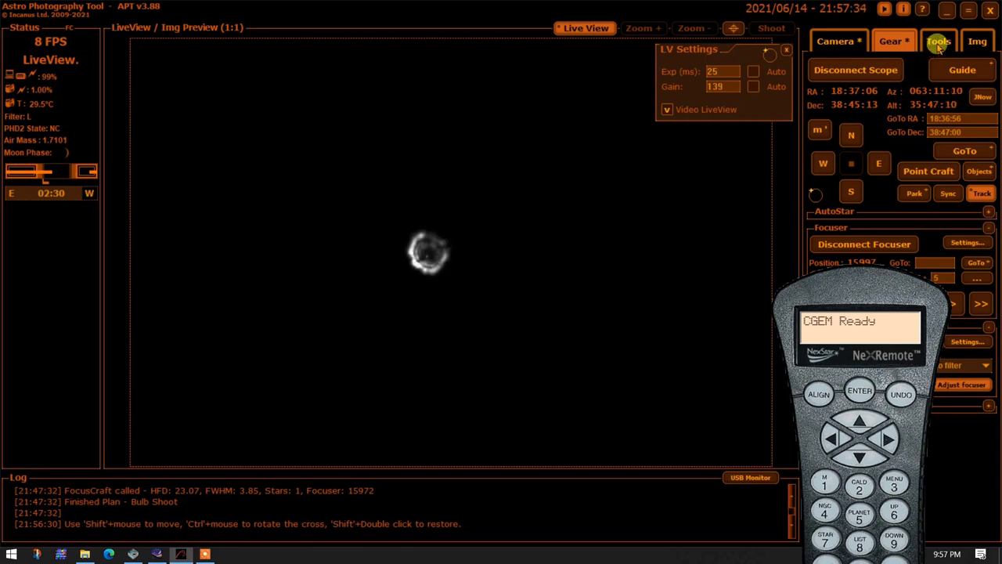
Reopen the Magnifier from the tools and place it over the defocused star near the centre of the 1:1 live view
click(937, 45)
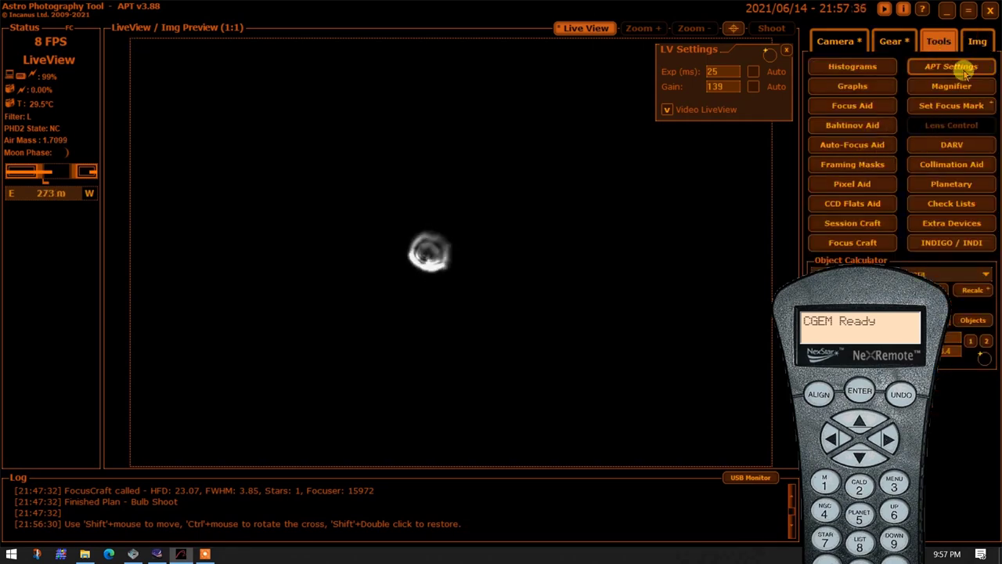
click(951, 85)
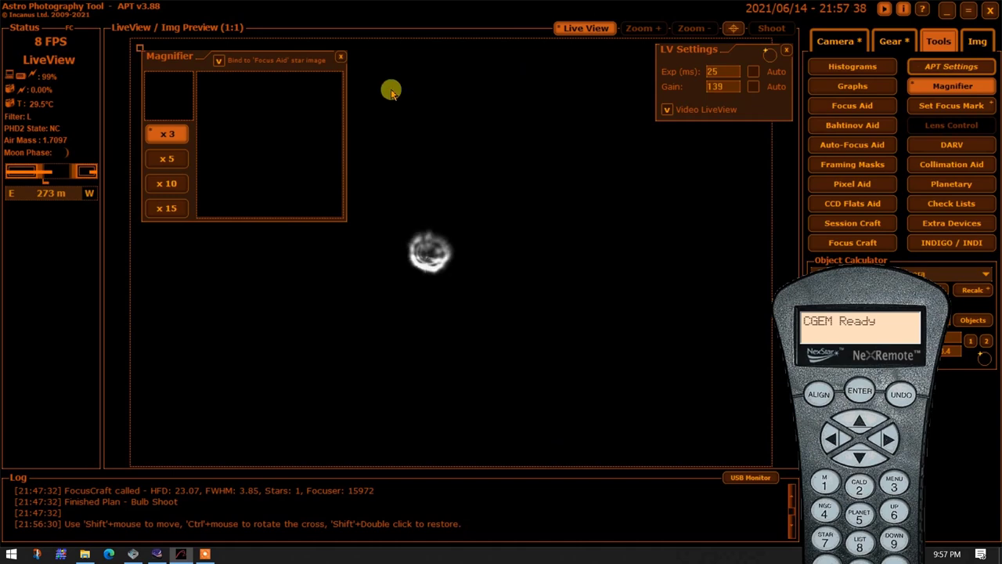
drag(278, 65, 539, 223)
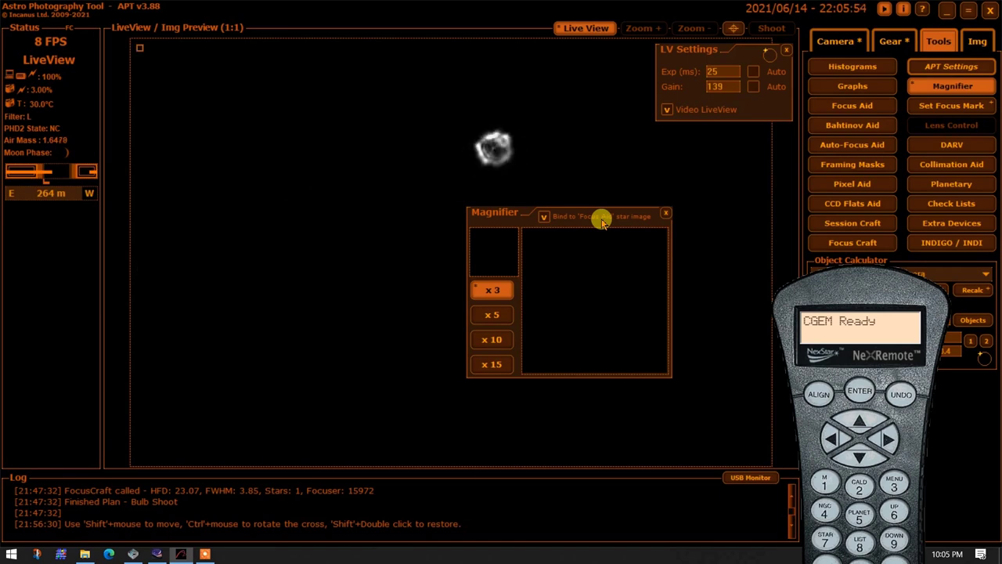
Slew the telescope to re-centre the defocused star, and inspect its rings in the Magnifier before closing it
click(859, 429)
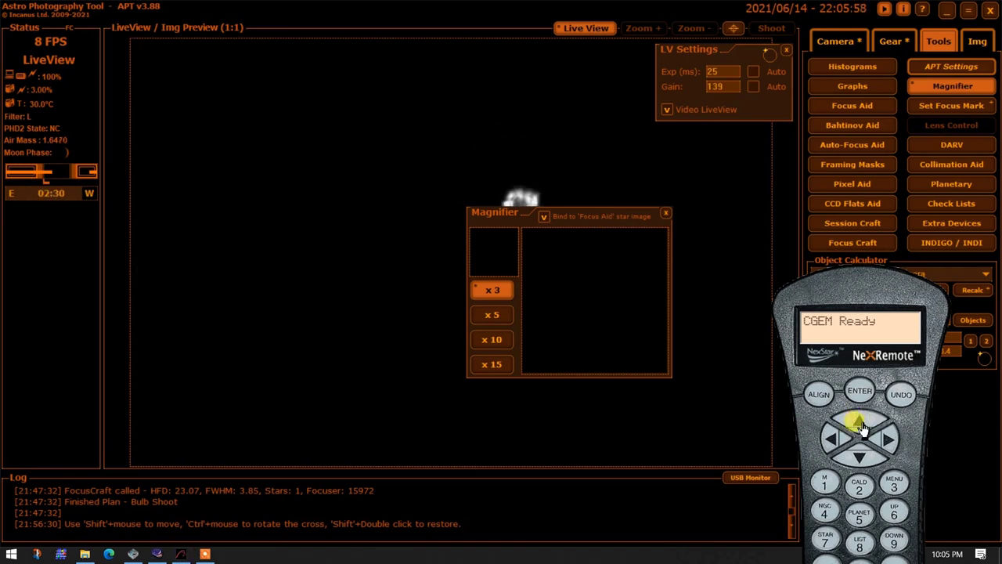
click(894, 442)
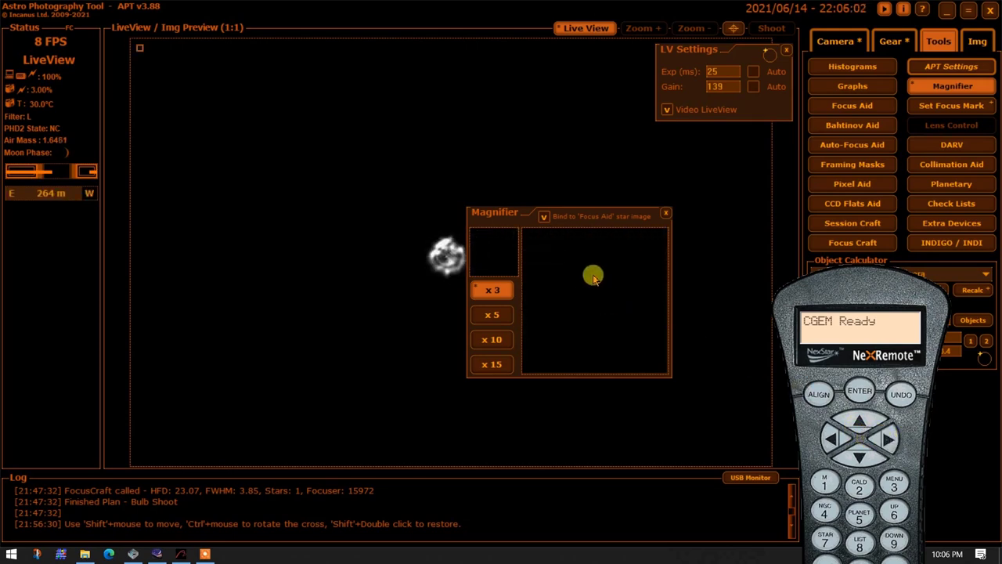
drag(562, 217, 541, 224)
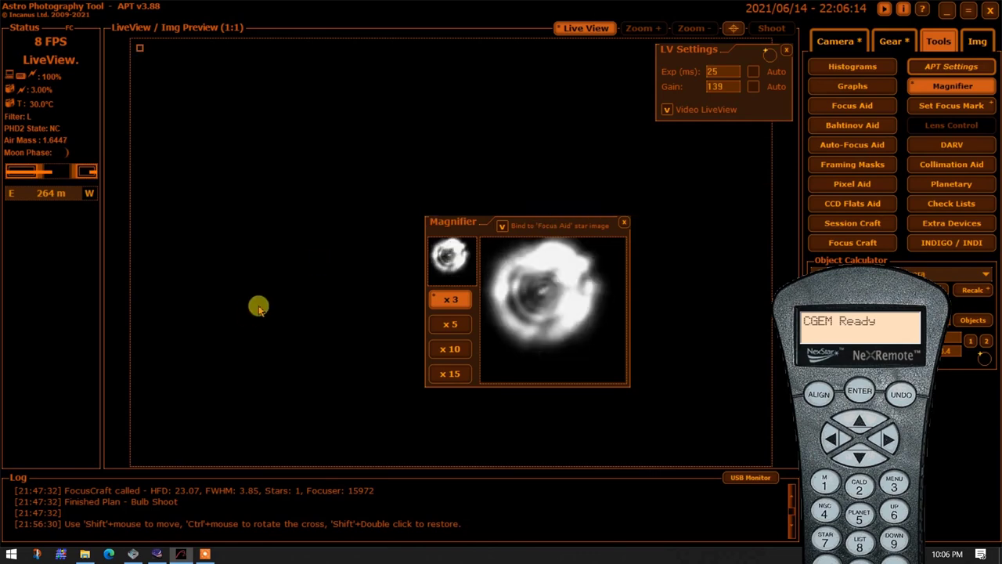
click(624, 223)
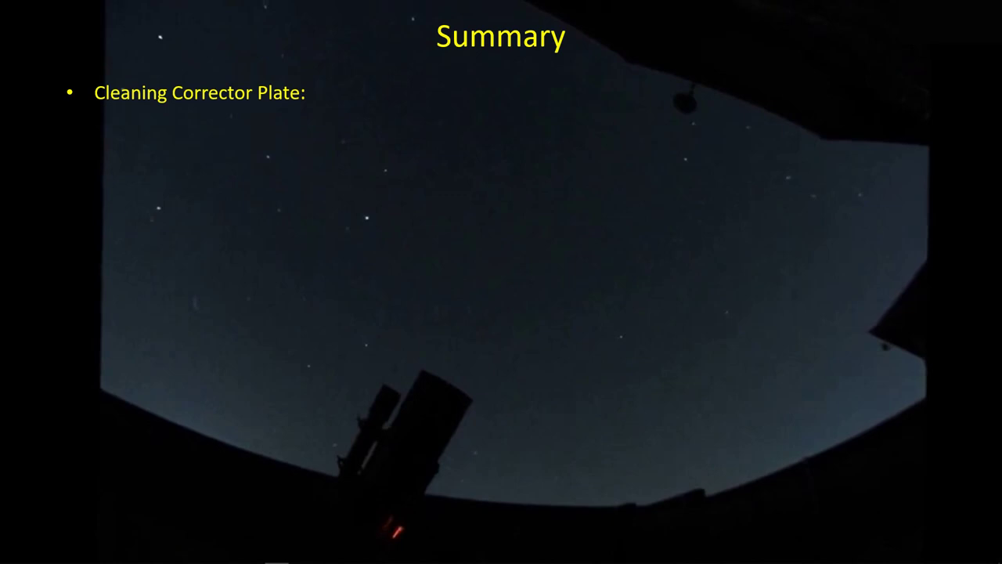
key(Right)
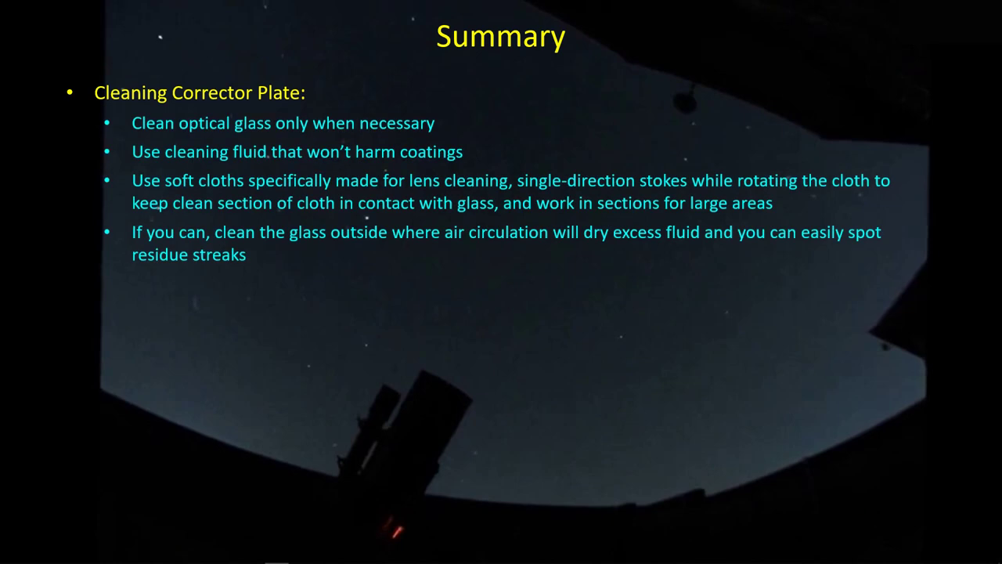